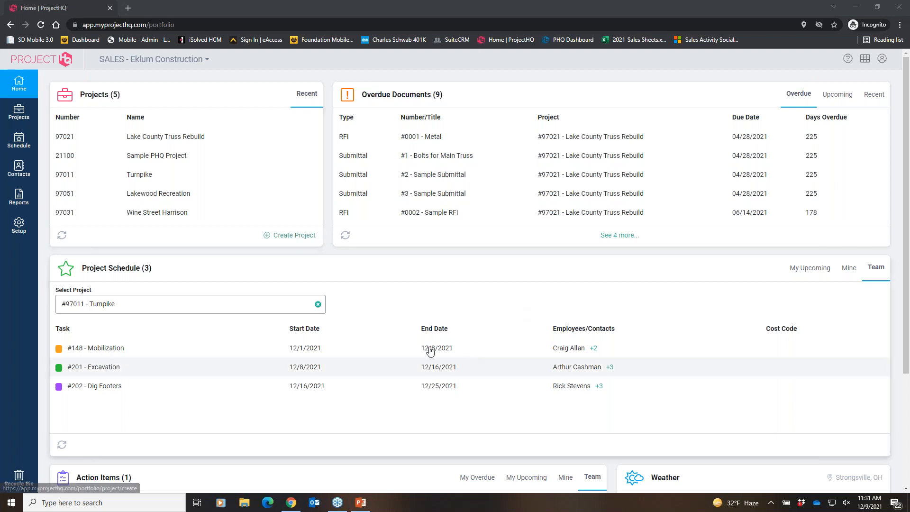
Step: Review the dashboard's Project Schedule section and the list of projects it can be set to
scroll(313, 342, down, 1)
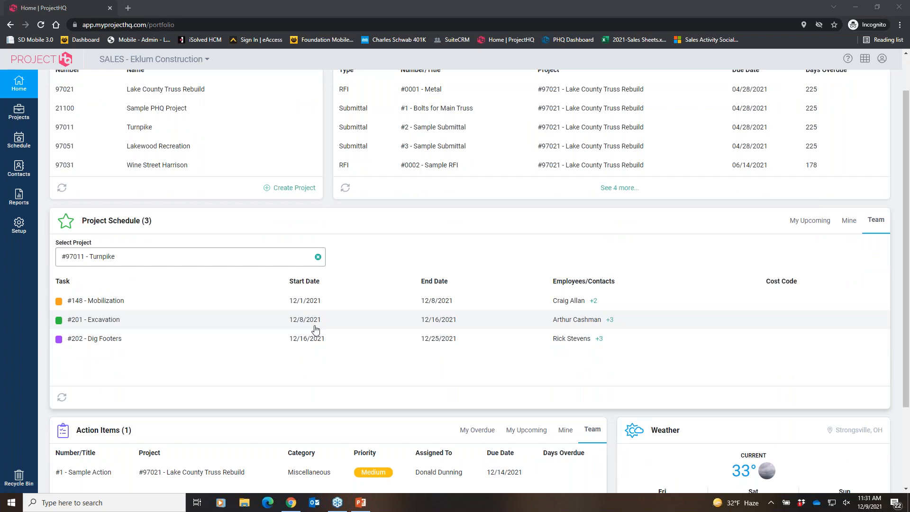
drag(82, 222, 141, 222)
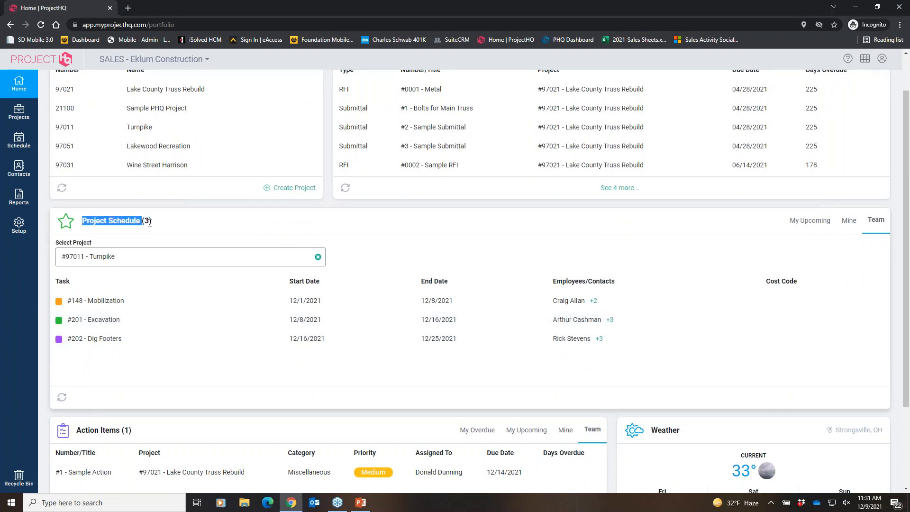
click(175, 225)
scroll(327, 259, up, 1)
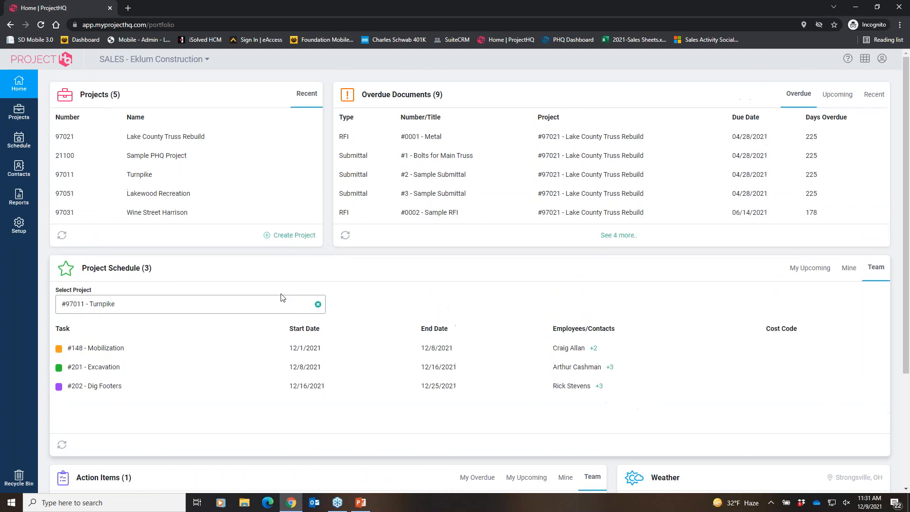
click(243, 311)
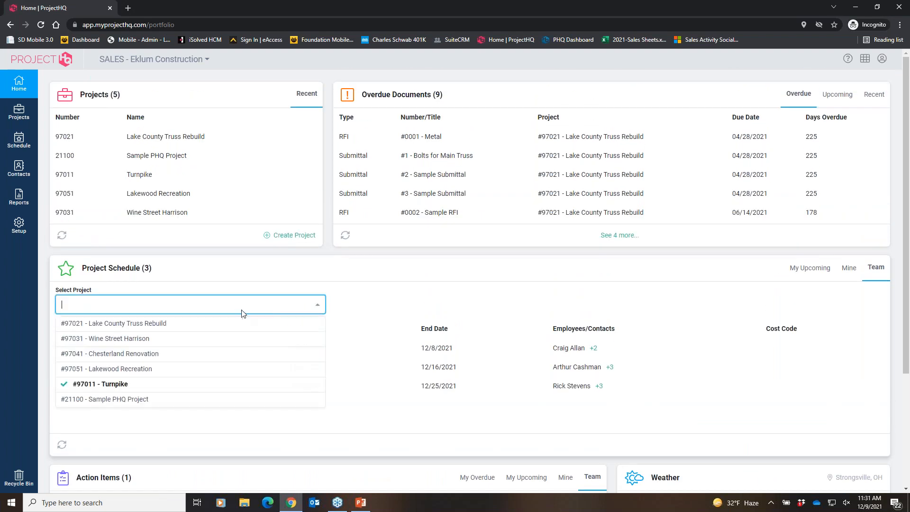
click(204, 272)
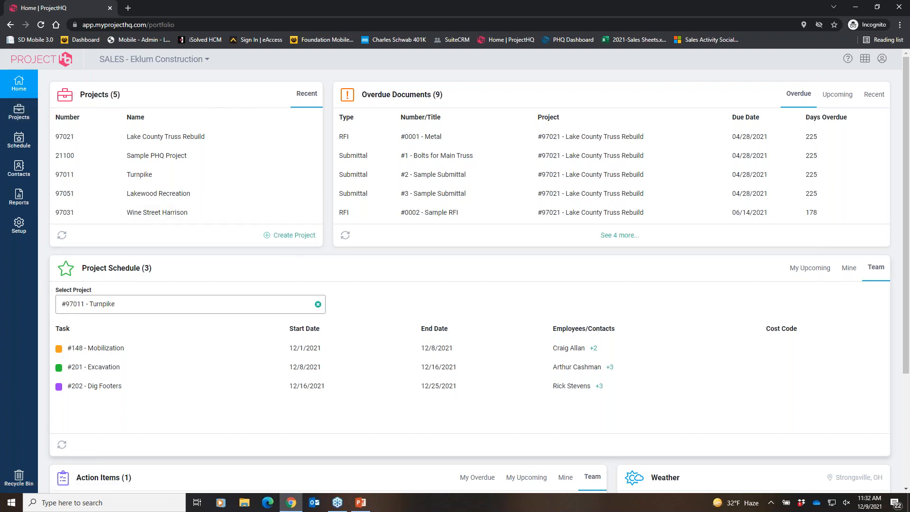
Step: View the list of all projects and open the company-wide schedule
click(15, 114)
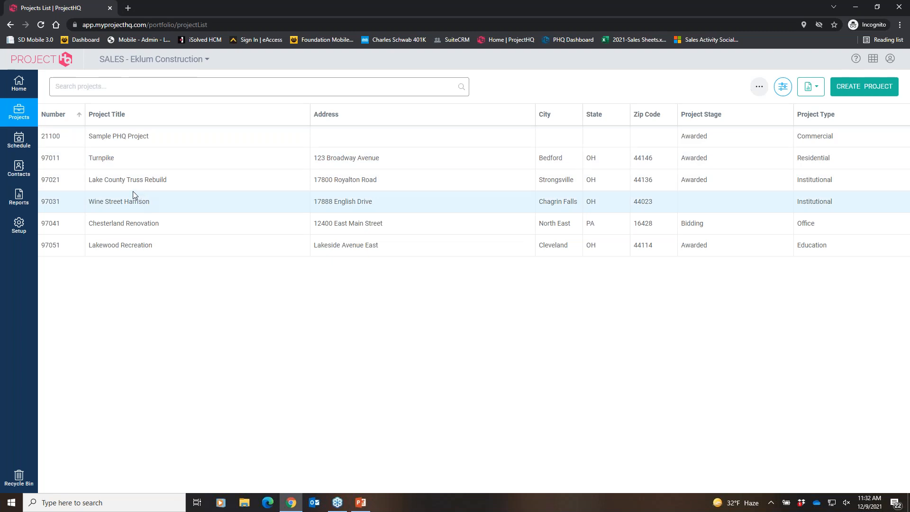
click(19, 142)
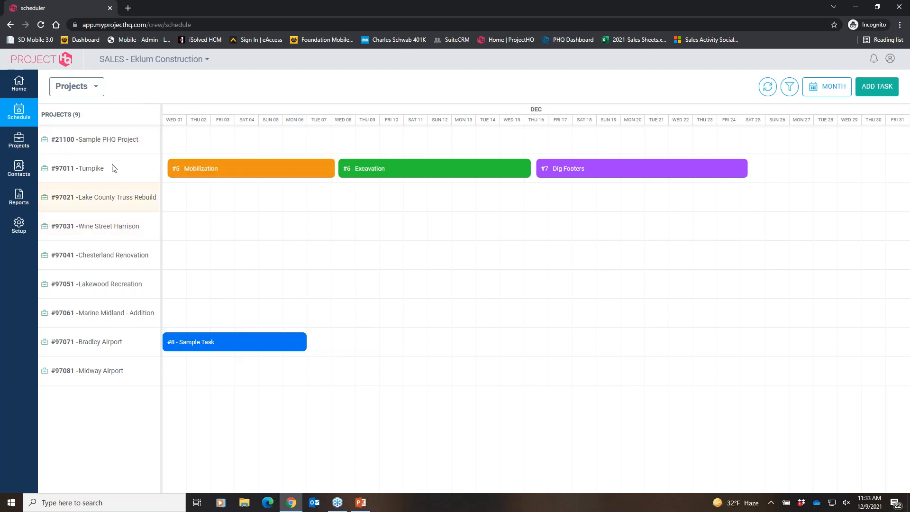
Step: View the schedule grouped by employees and by equipment, and return it to the projects grouping
click(80, 95)
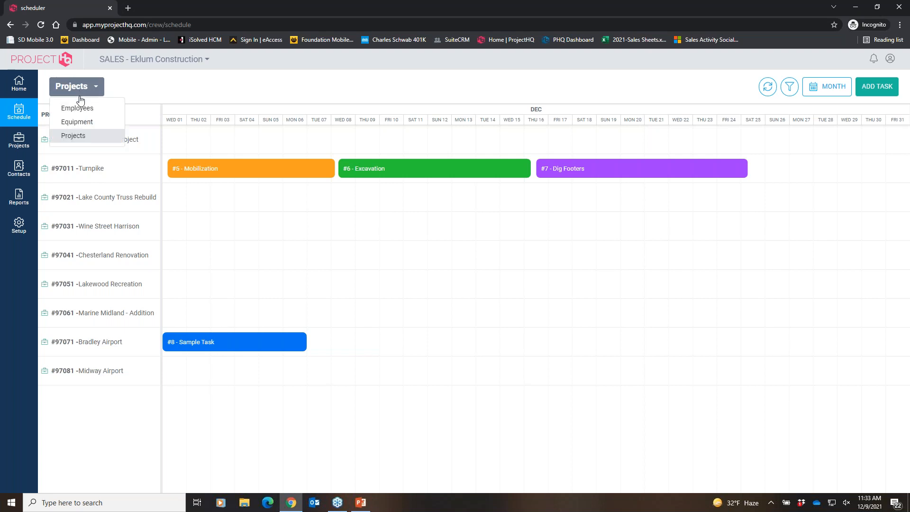
click(76, 109)
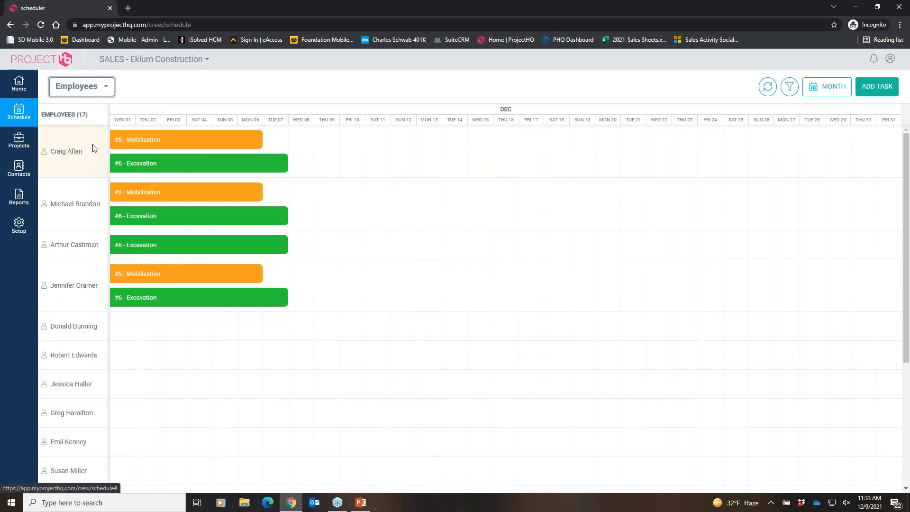
click(82, 87)
click(76, 121)
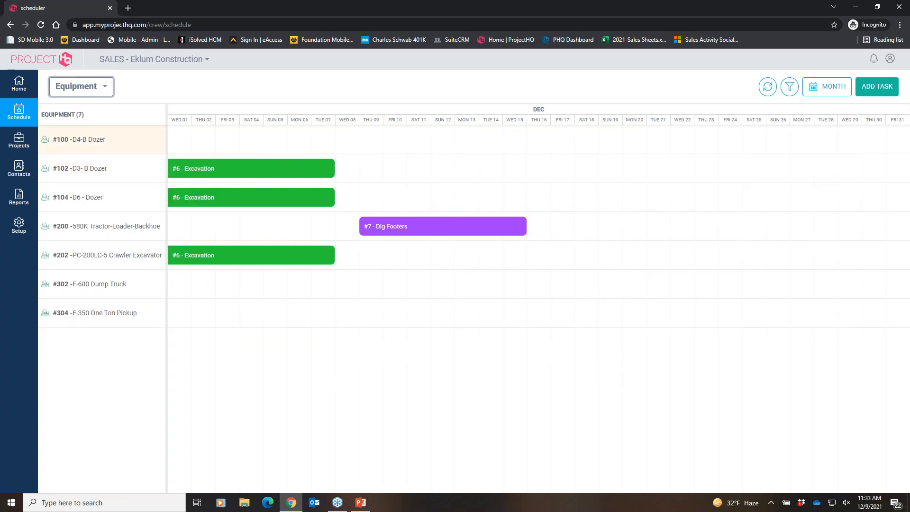
click(80, 90)
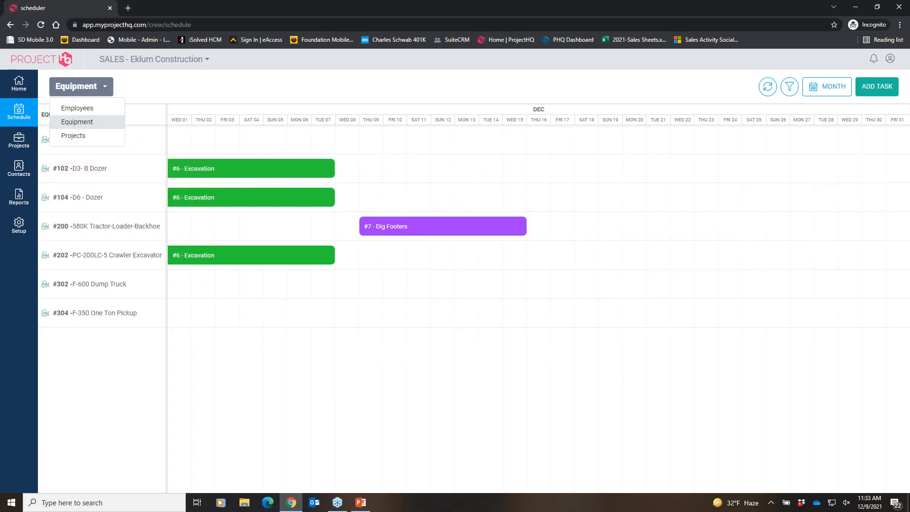
click(88, 135)
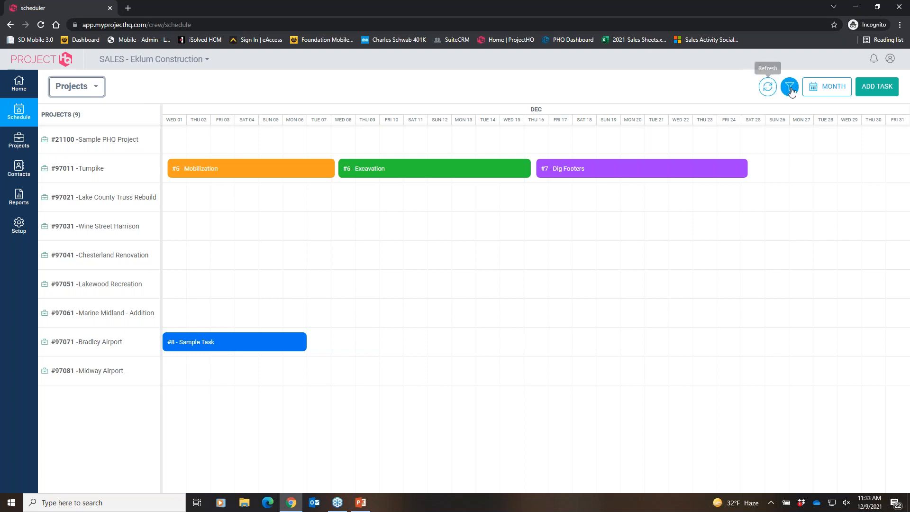
Step: Show the schedule's filter bar and review the project filter criteria and the date range options
click(791, 90)
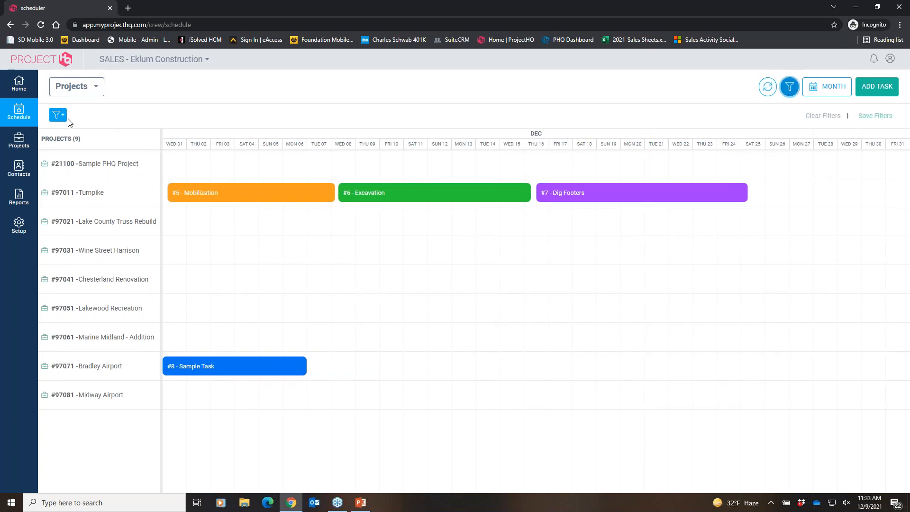
click(65, 118)
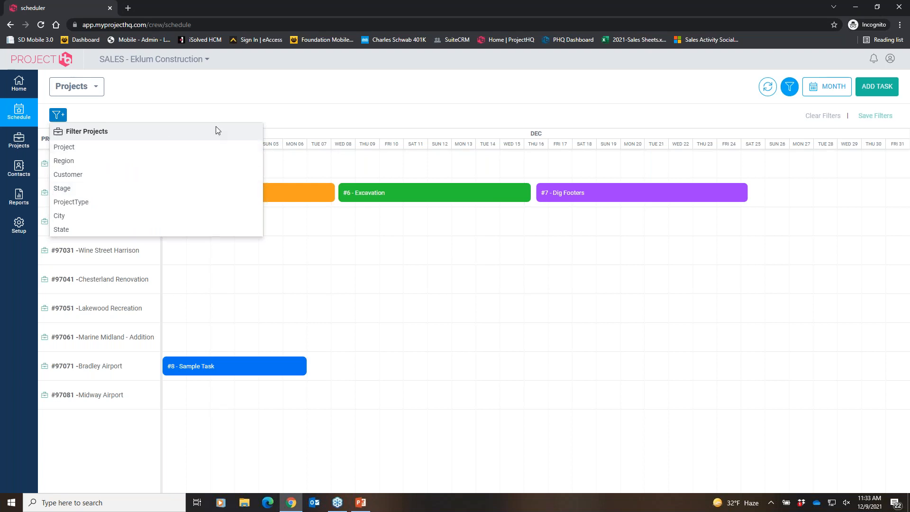
click(230, 92)
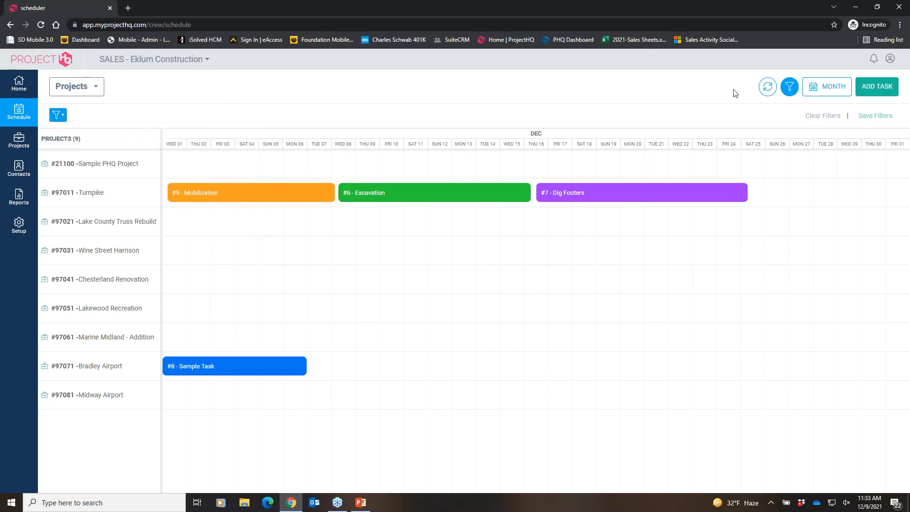
click(821, 92)
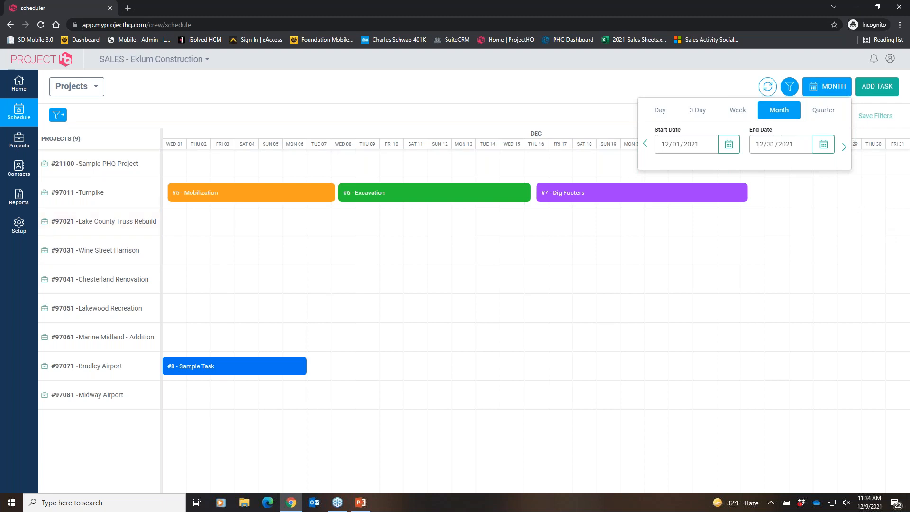
click(711, 84)
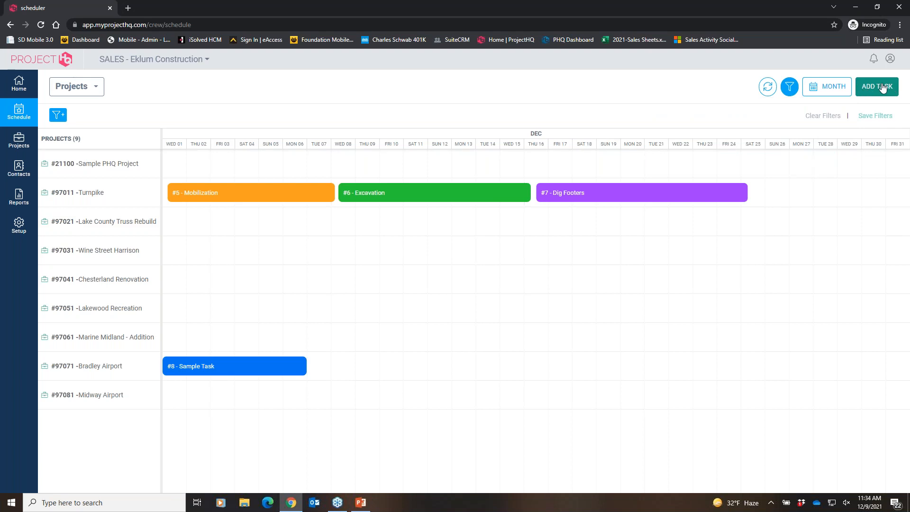
Step: View the information summaries of the Turnpike project's Mobilization, Excavation and Dig Footers tasks
click(169, 195)
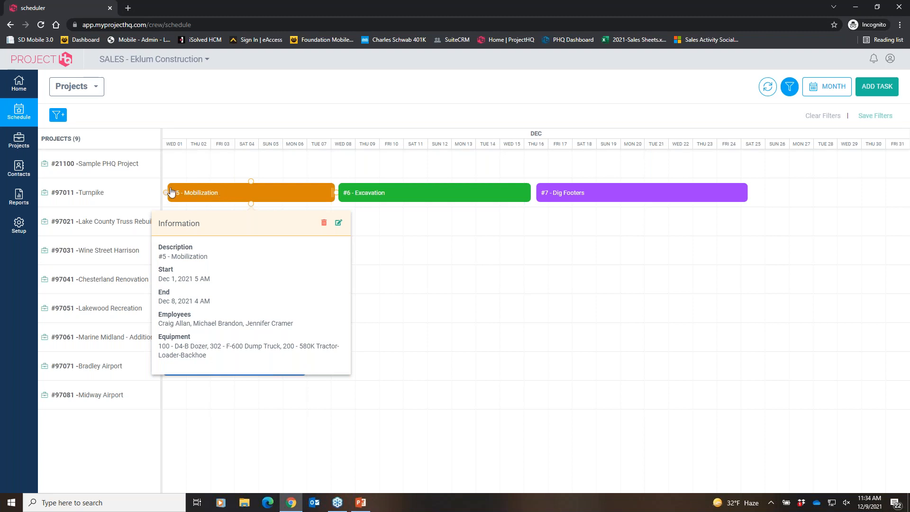
click(206, 165)
click(196, 201)
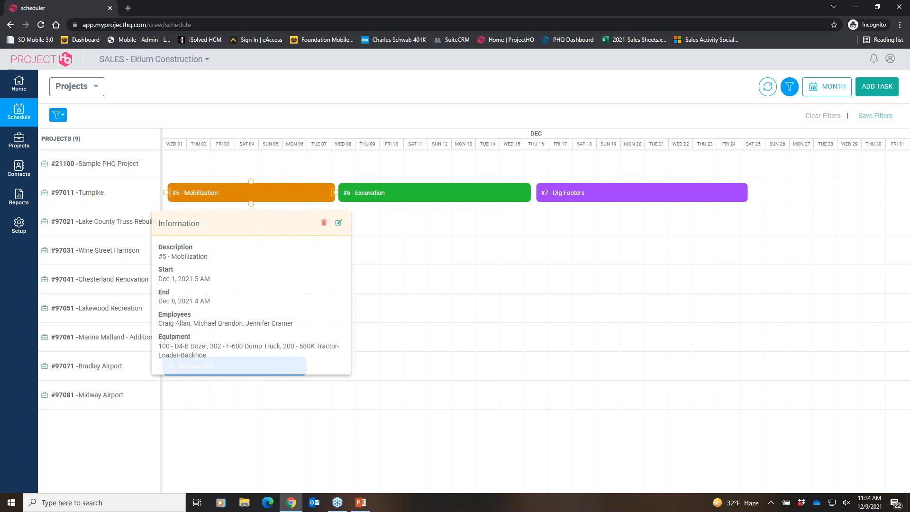
click(386, 191)
click(596, 192)
click(405, 191)
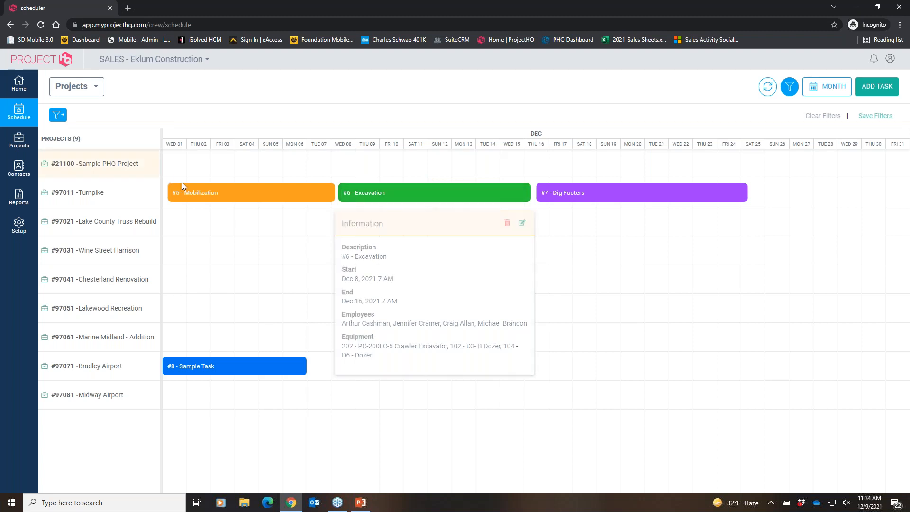
Step: Open the Turnpike project's Mobilization task for editing
click(212, 195)
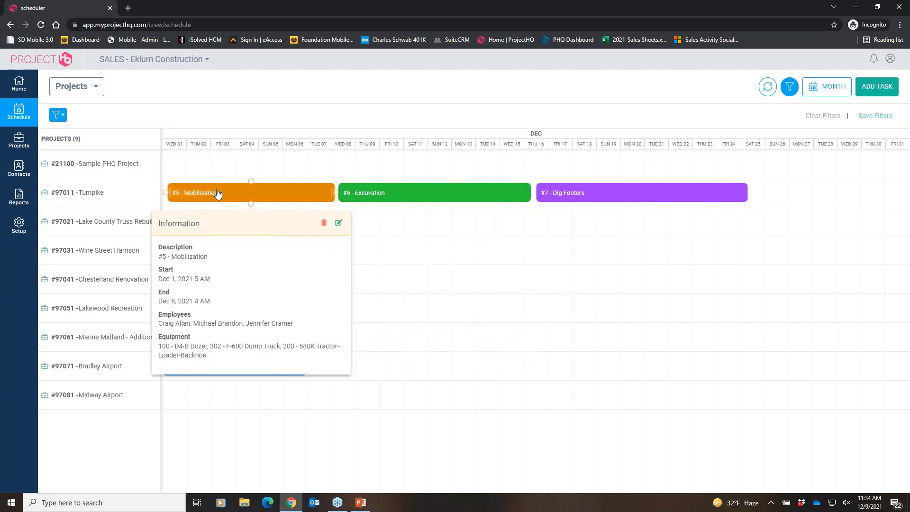
right_click(217, 193)
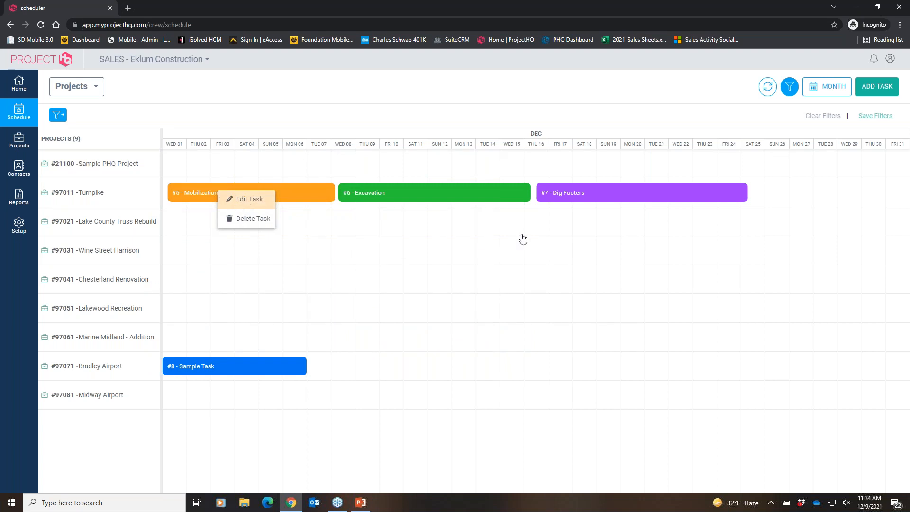
click(247, 199)
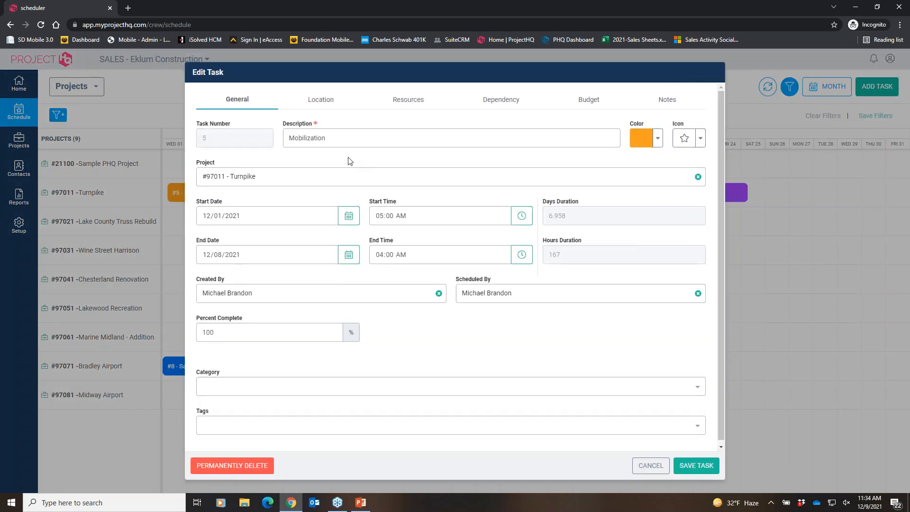
Step: Examine the task's description and the available color and icon choices without changing them
drag(333, 143, 291, 149)
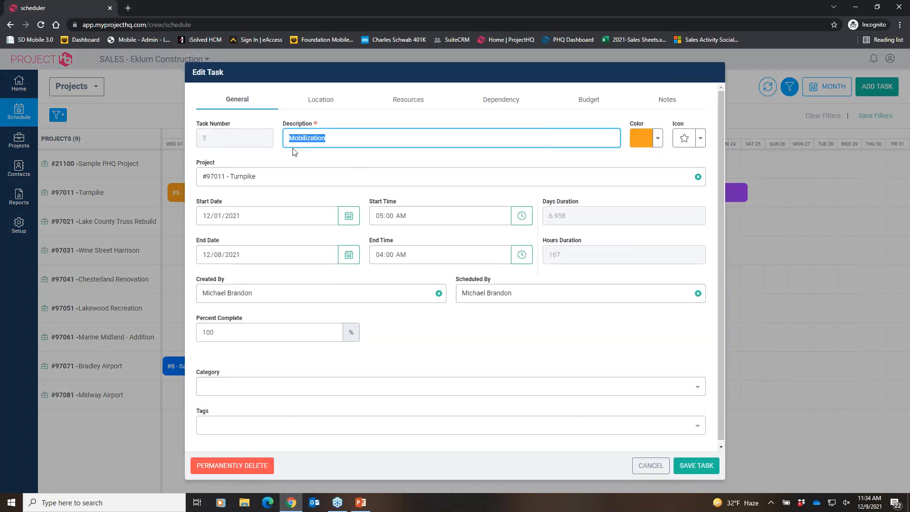
click(658, 140)
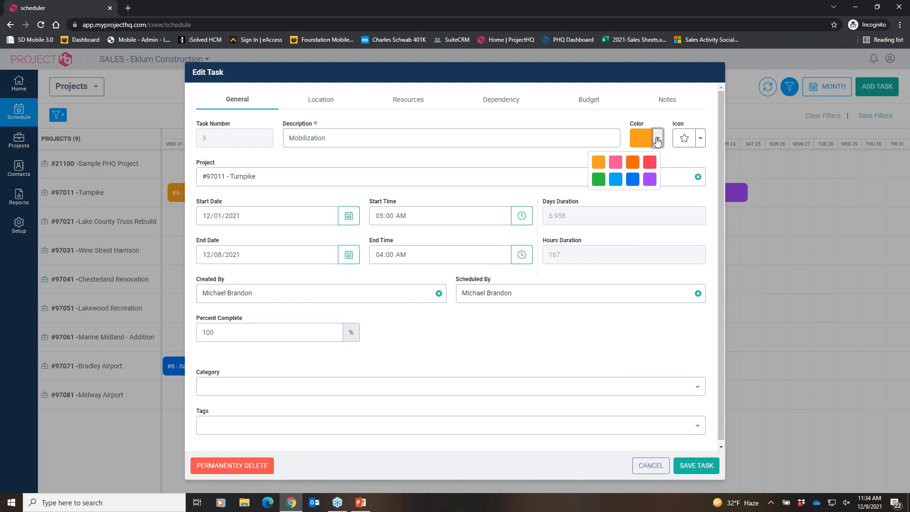
click(701, 140)
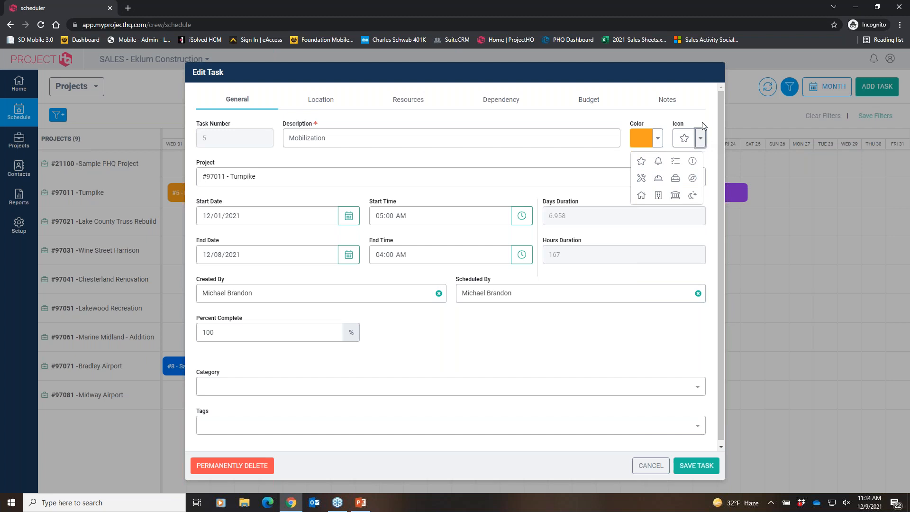
click(702, 119)
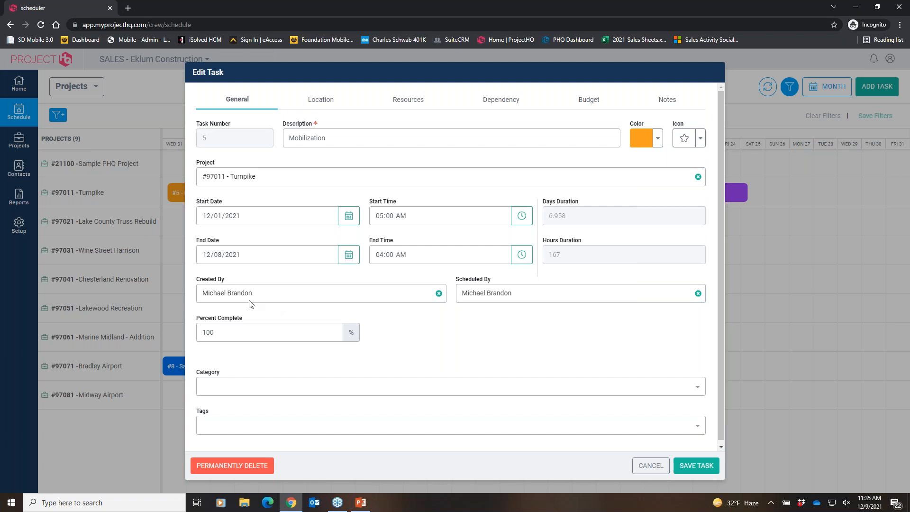
Step: Review the task's creator, scheduler, percent complete, category and tag fields and their available options
click(265, 296)
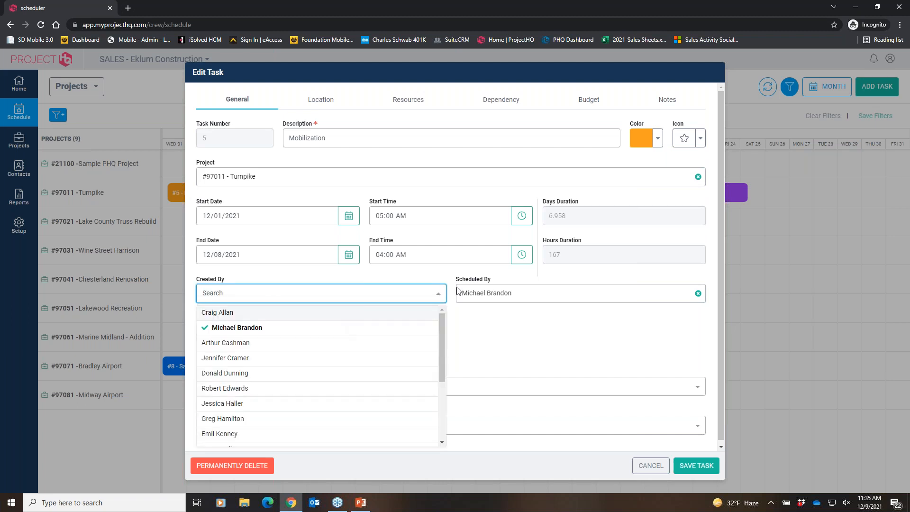
click(504, 293)
click(431, 342)
drag(243, 334, 199, 333)
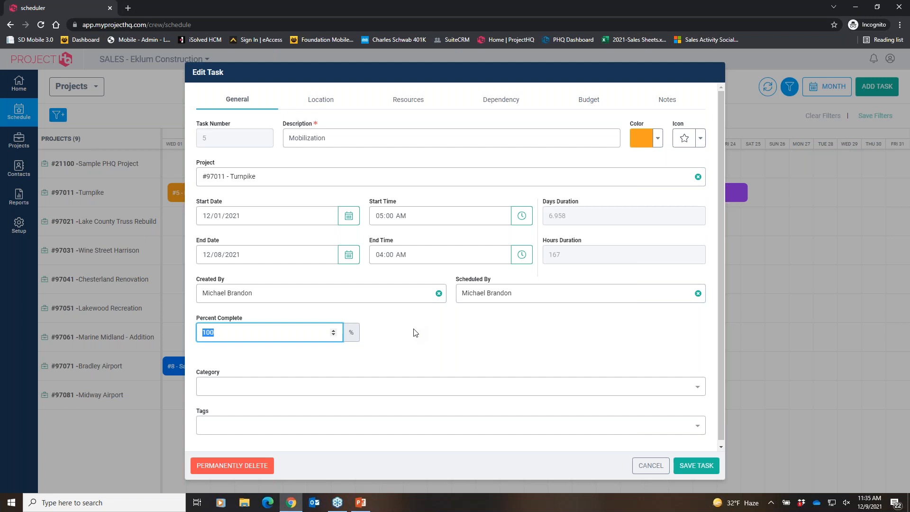
click(252, 388)
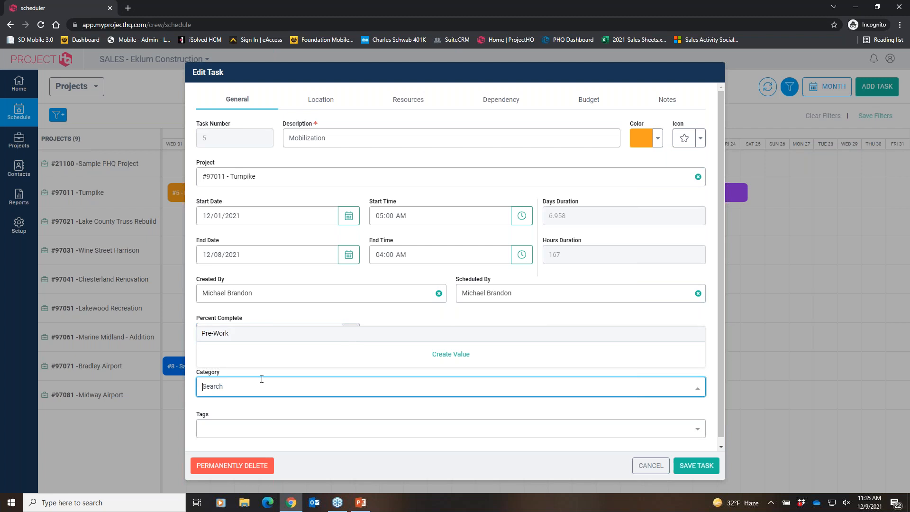
click(301, 430)
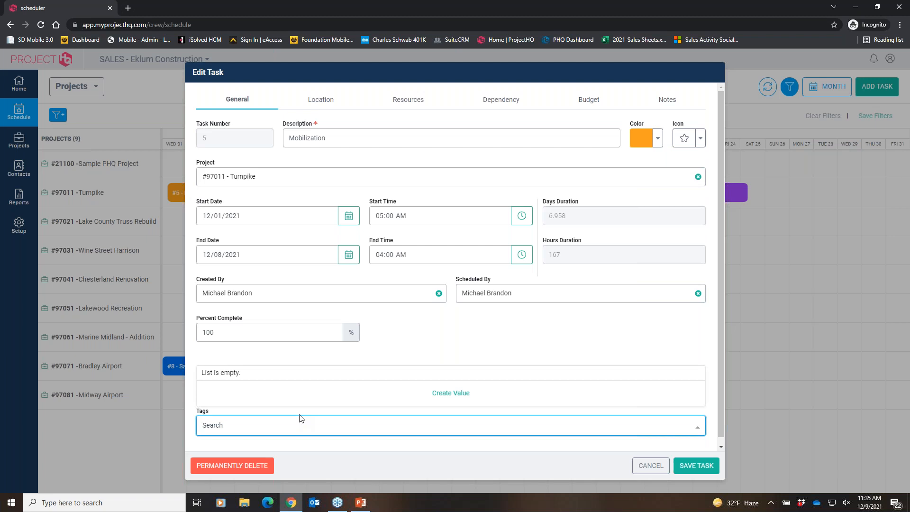
click(401, 361)
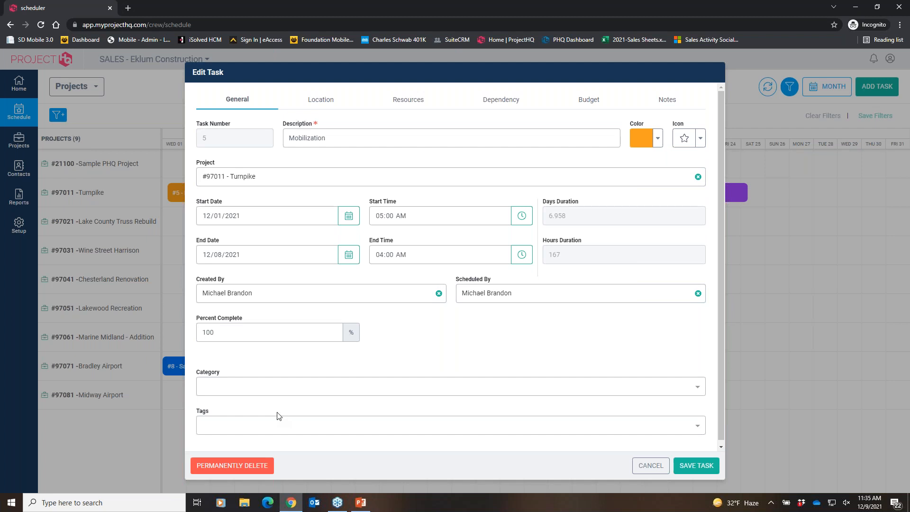
Step: Review the task's location address and its scheduled resources, including the employee, contact, equipment and material options for adding resources
click(330, 105)
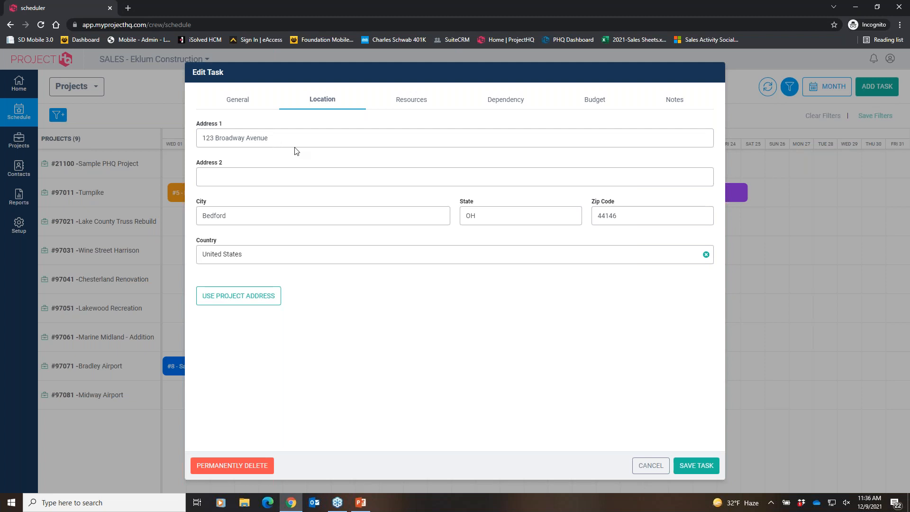
click(420, 101)
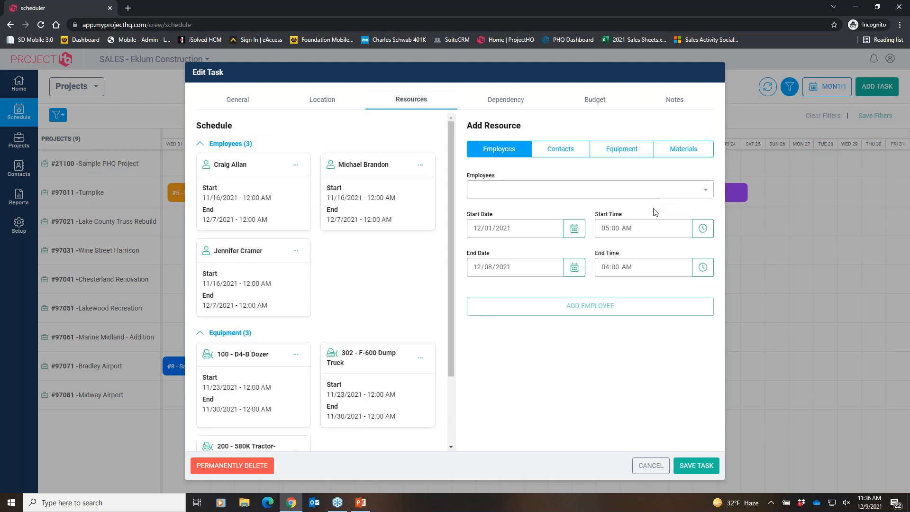
click(517, 197)
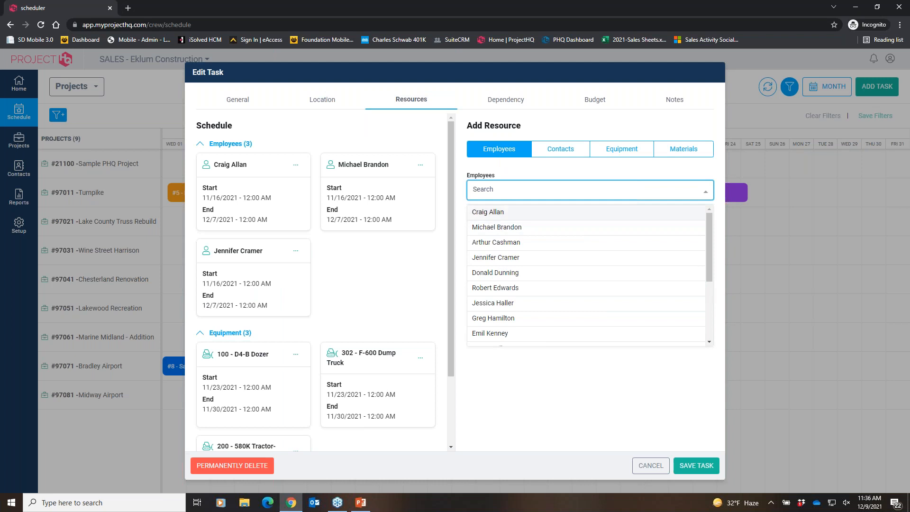
click(558, 150)
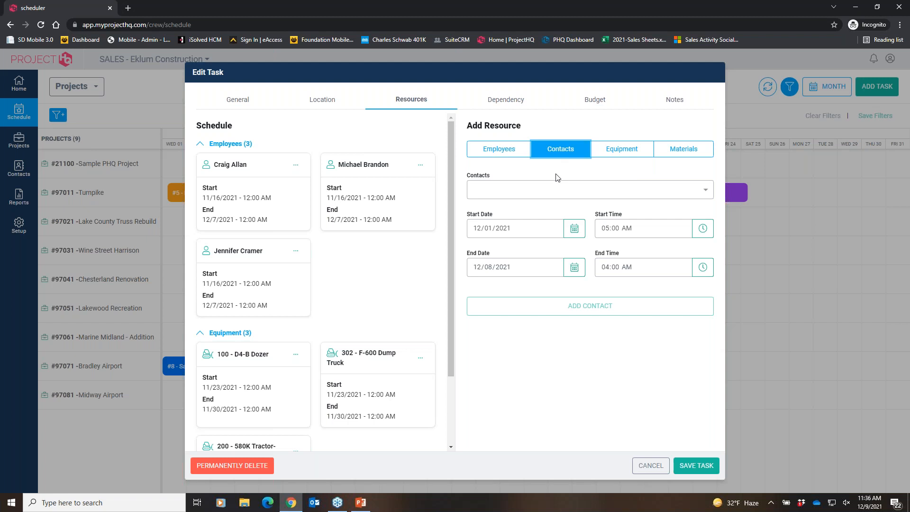
click(621, 155)
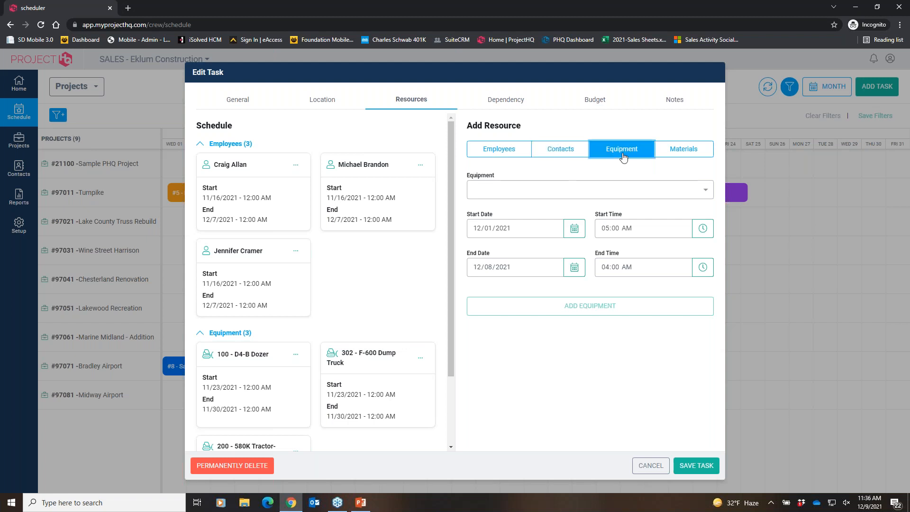
click(673, 156)
click(576, 190)
click(582, 170)
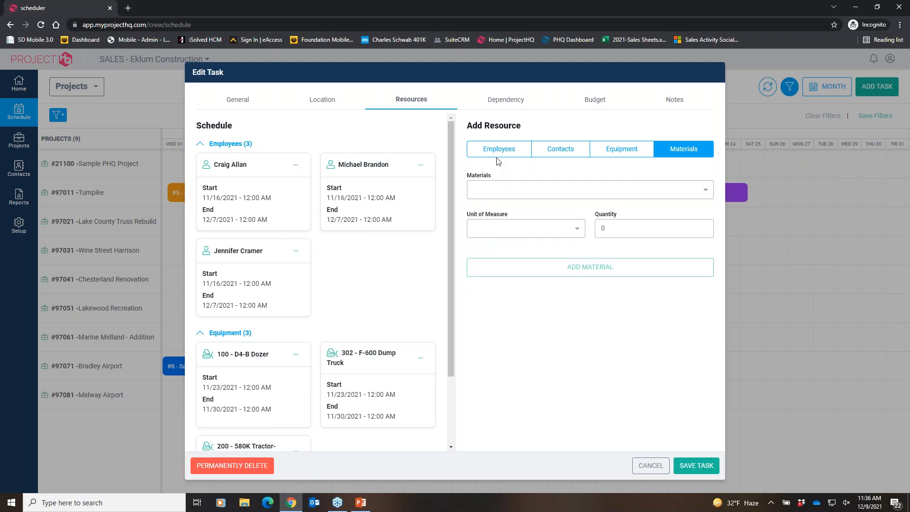
click(558, 160)
Step: Review the task's dependency settings for both predecessors and successors
click(506, 100)
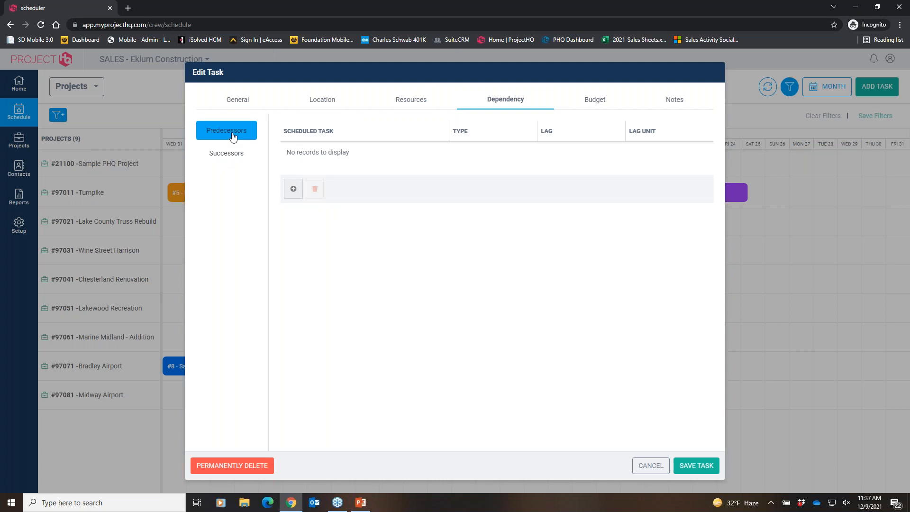
click(235, 156)
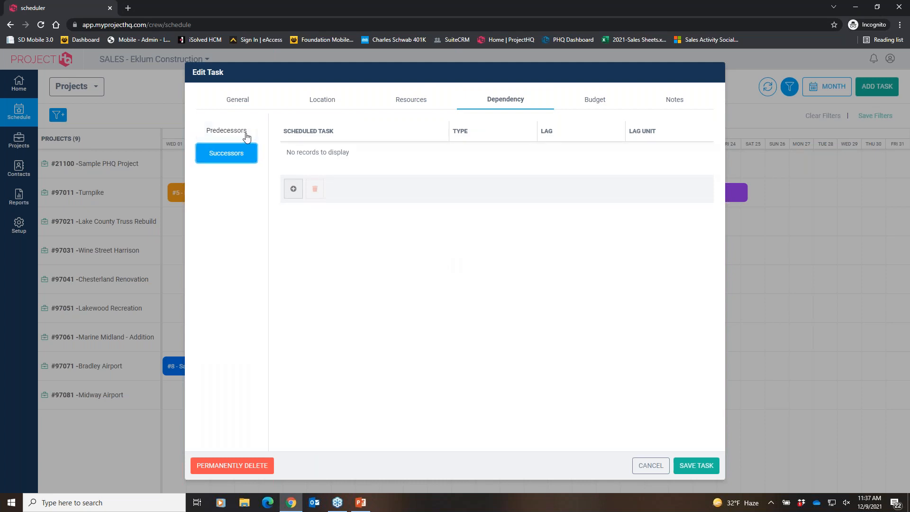
click(241, 133)
click(236, 154)
Step: Review the task's budget impact fields and its written note, and save the task
click(590, 102)
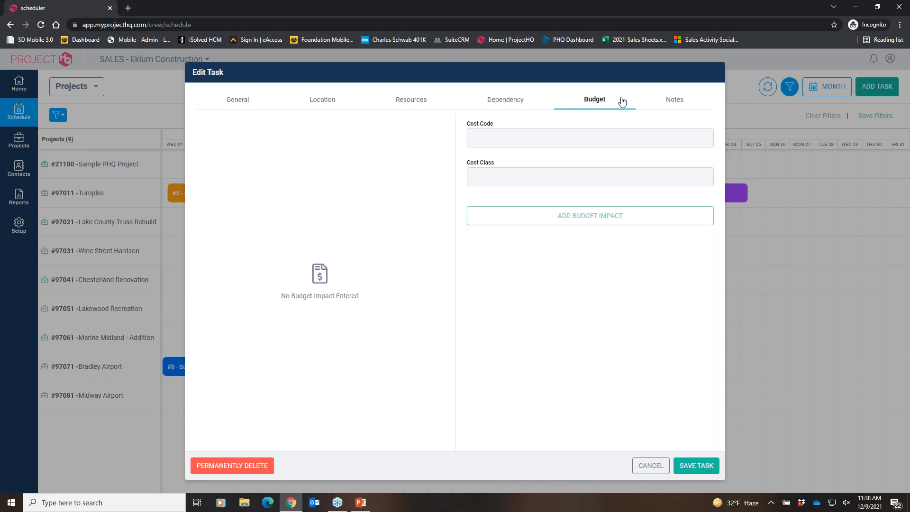
click(675, 98)
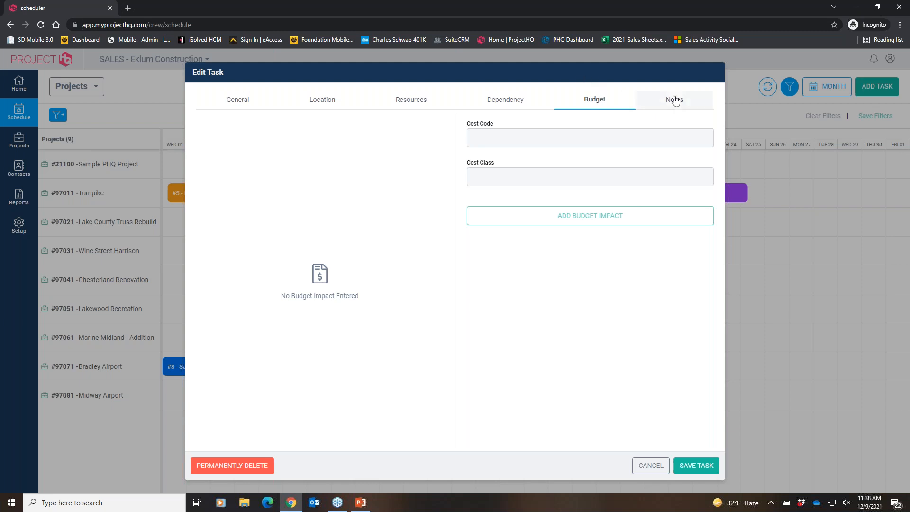
drag(478, 167, 180, 176)
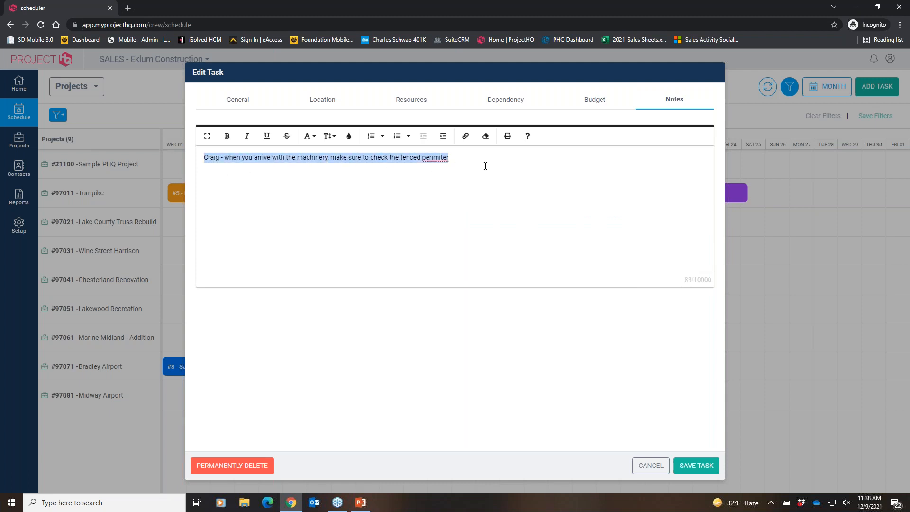
click(453, 158)
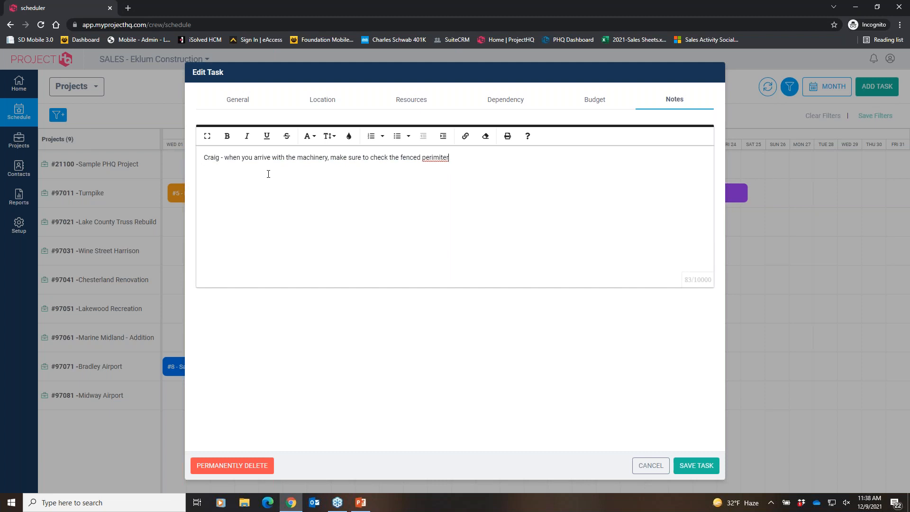
click(686, 467)
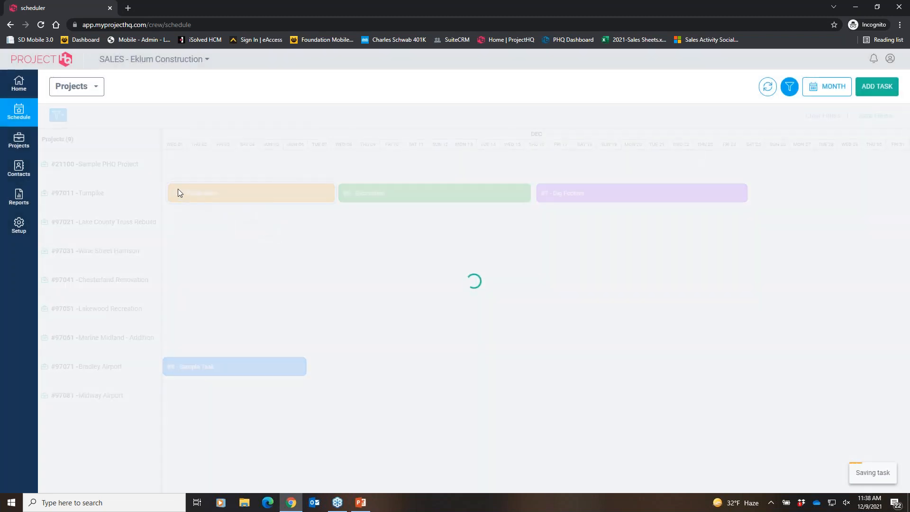
Step: View the information summaries of the Mobilization, Excavation and Dig Footers tasks on the Turnpike project's schedule
mouse_move(168, 199)
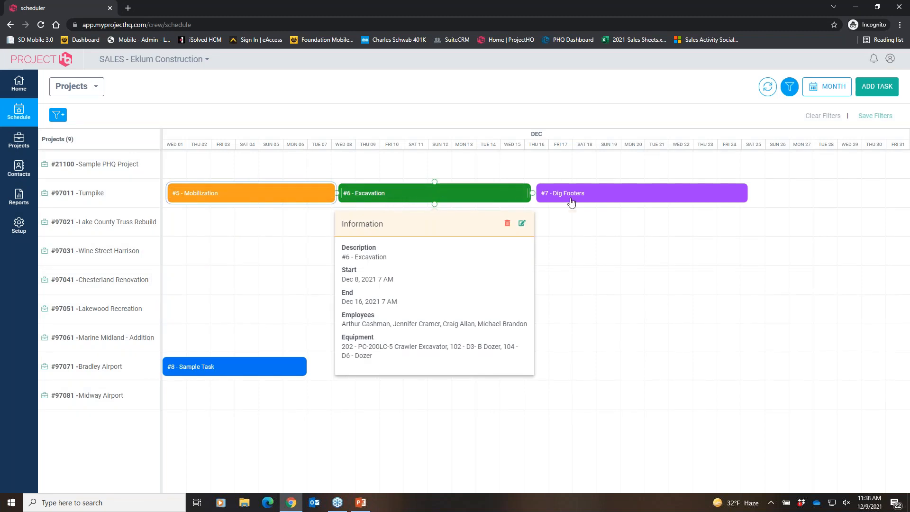
mouse_move(610, 195)
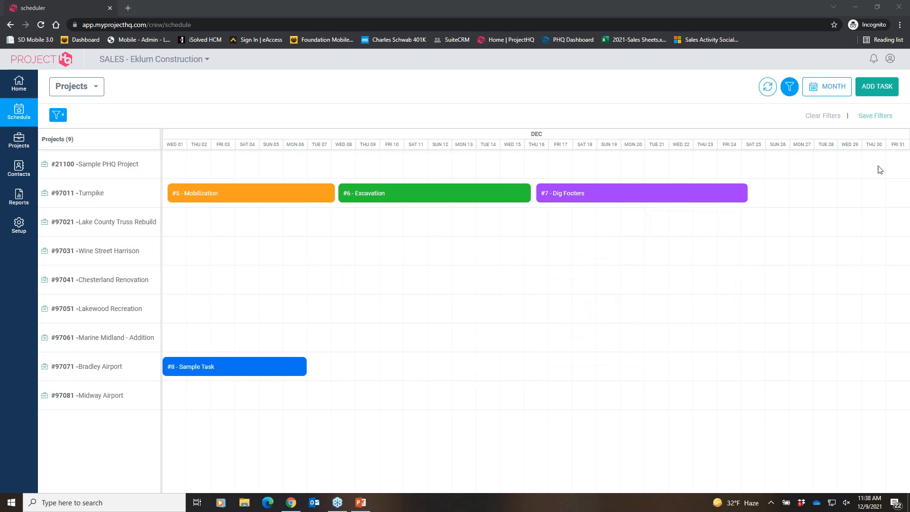
mouse_move(198, 204)
click(186, 203)
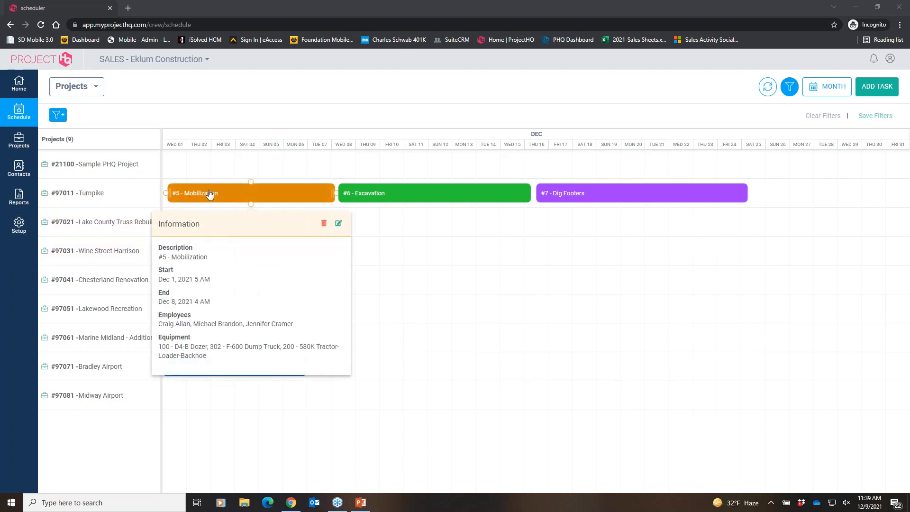
click(417, 198)
click(589, 198)
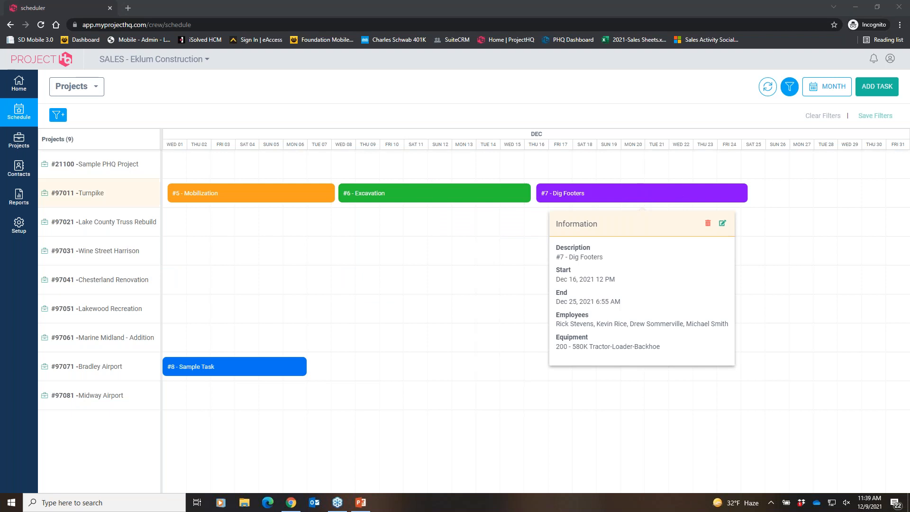
click(236, 201)
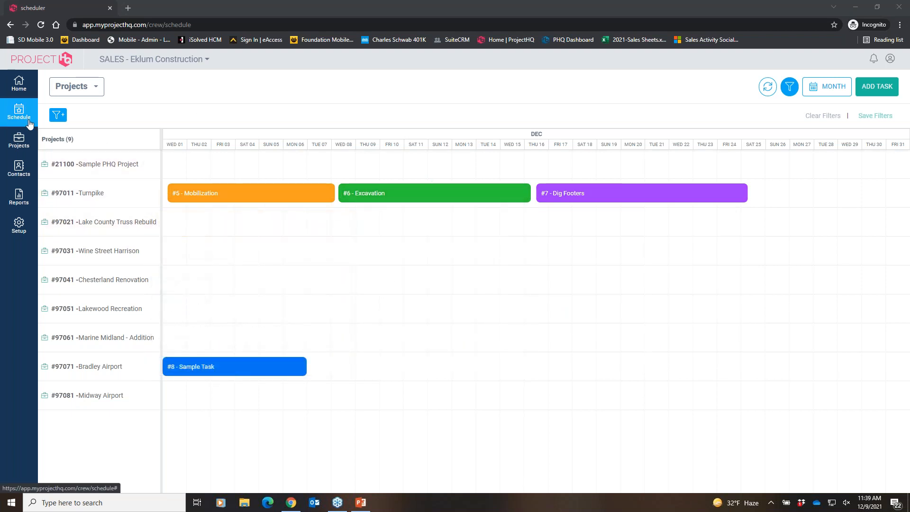
Step: Open the criteria of the Schedule Detail report from the schedule reports
click(19, 201)
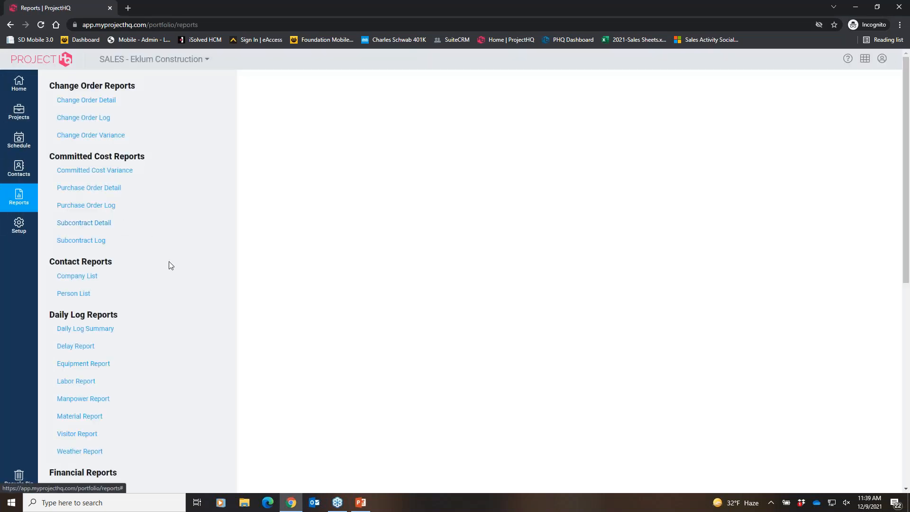
scroll(179, 331, down, 1)
scroll(179, 334, down, 8)
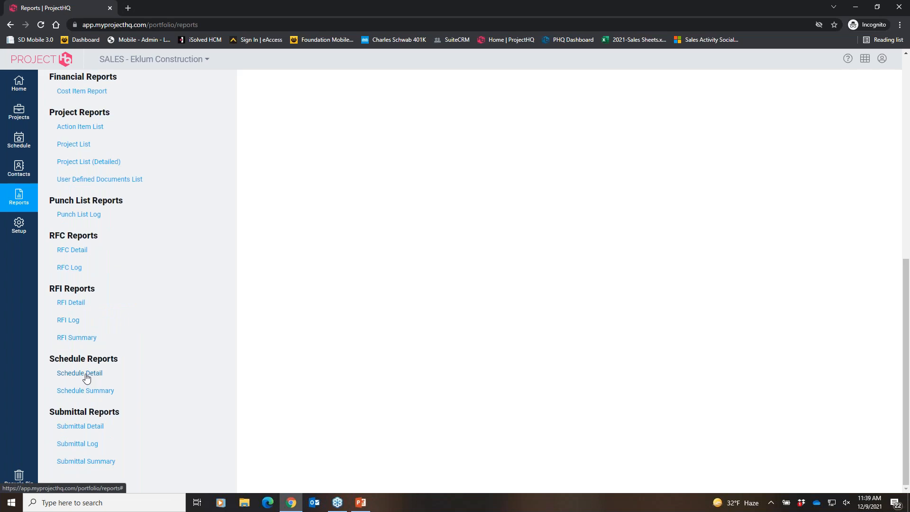
click(85, 377)
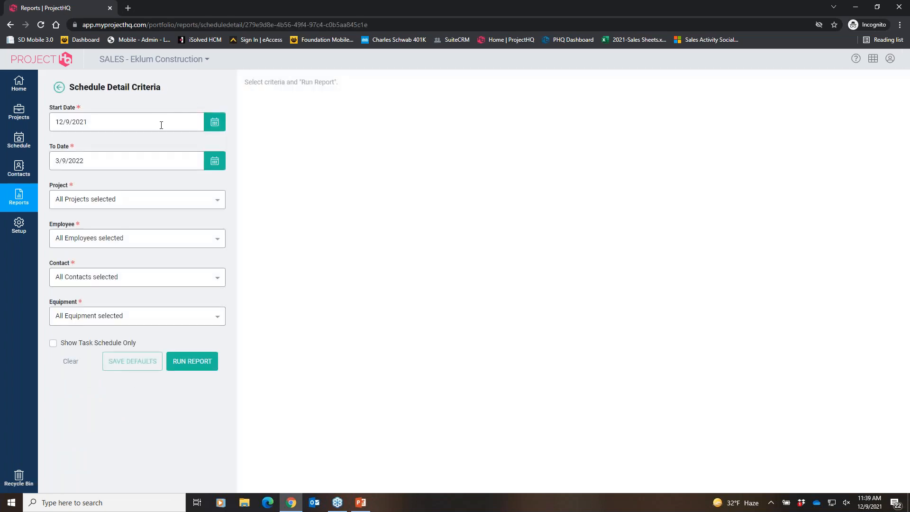
Step: Set the report's date range from 12/1/2021 to 3/31/2022
click(214, 126)
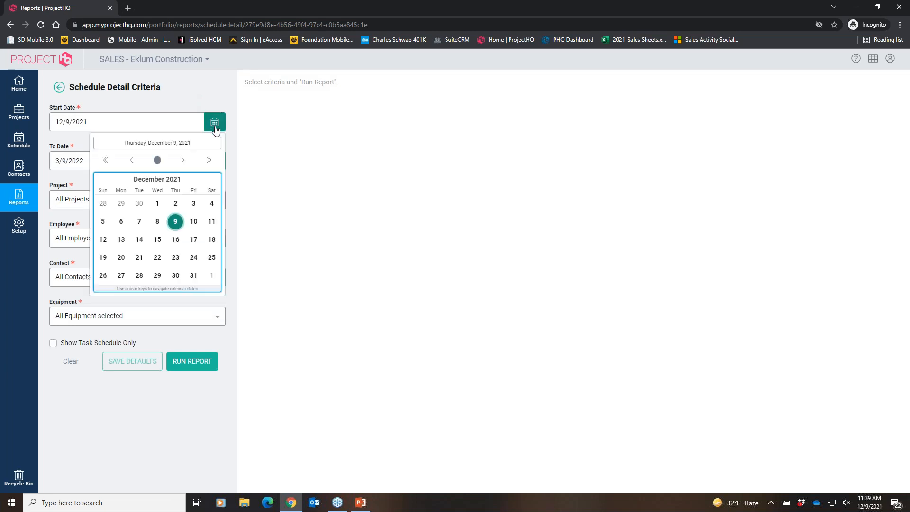
click(157, 205)
click(214, 161)
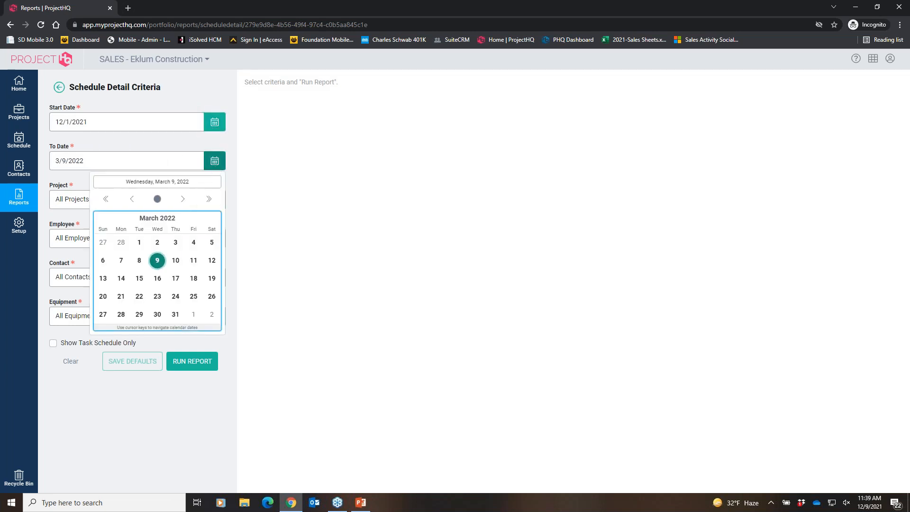
click(175, 314)
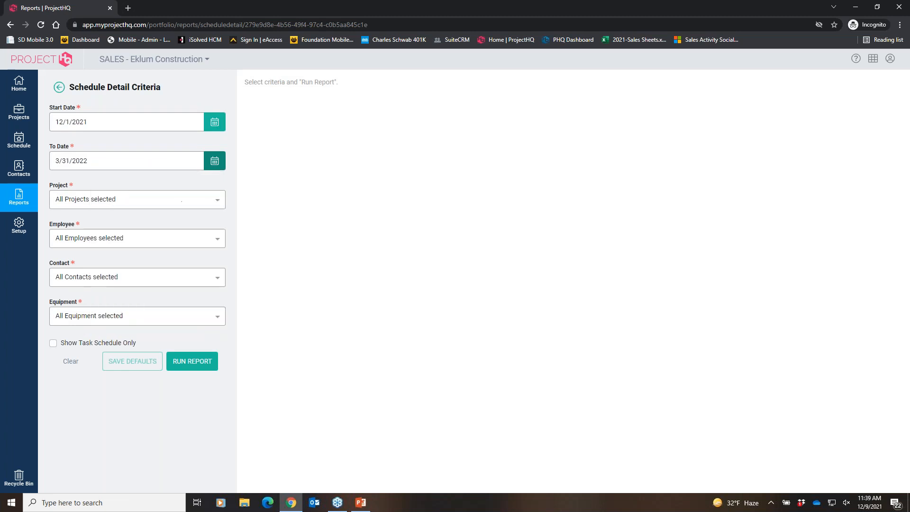
Step: Limit the Schedule Detail report's project filter to two projects and run the report
click(166, 205)
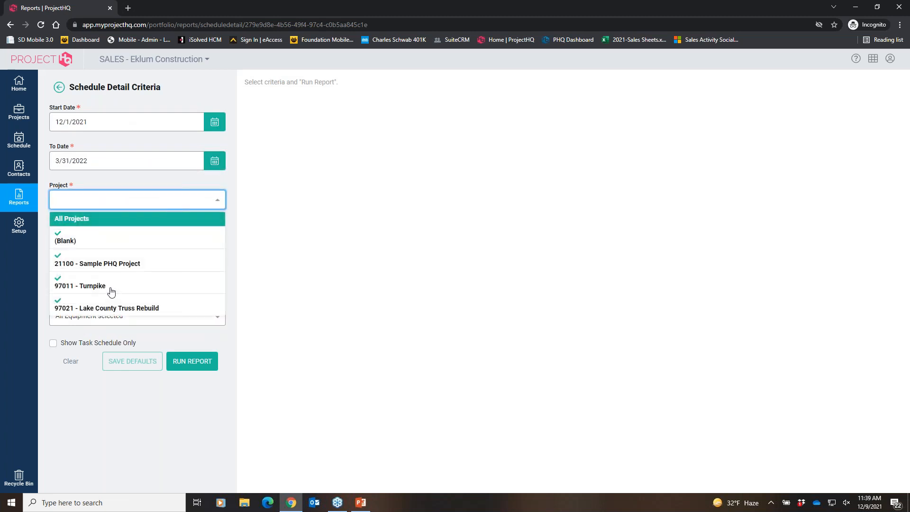
click(110, 266)
click(107, 304)
click(251, 282)
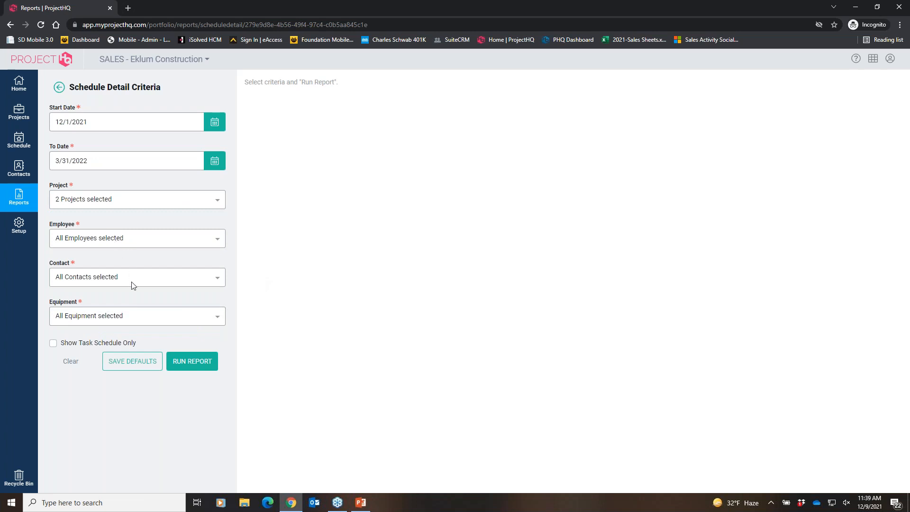
click(193, 365)
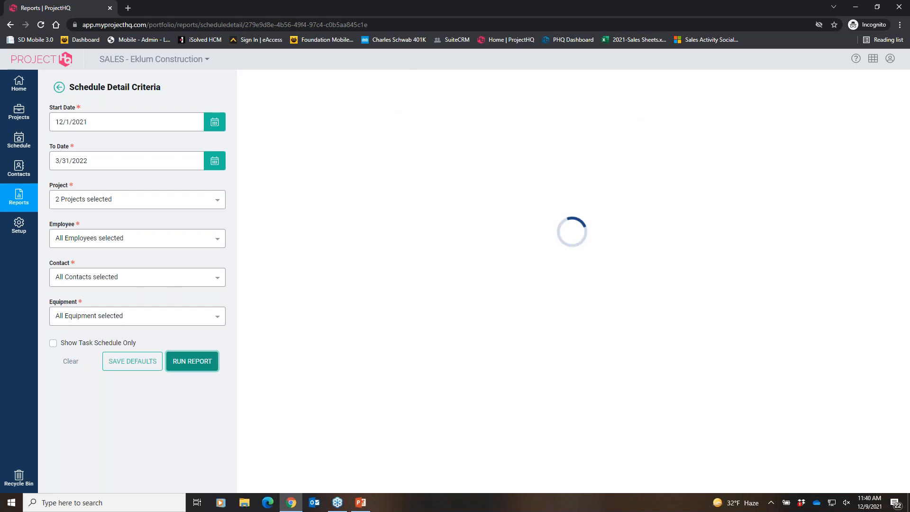
Step: View the projects list, return to the company schedule and select the Turnpike project's Excavation task
click(26, 113)
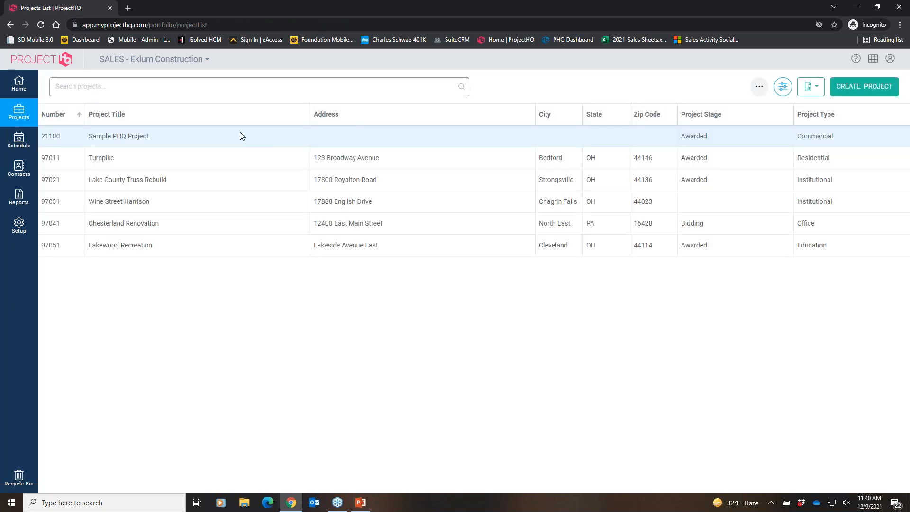
click(18, 150)
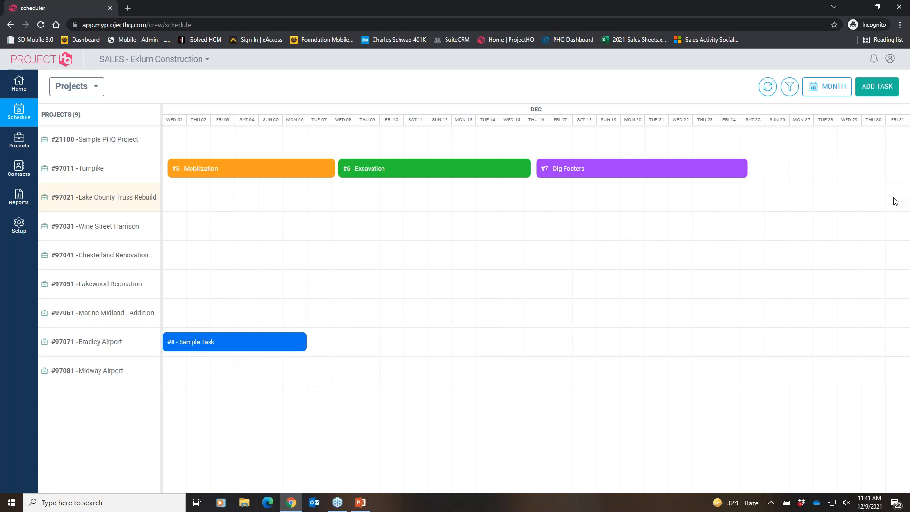
click(388, 172)
Step: Switch to the PowerPoint slide show and go through the presenter and COVID-19 Updates slides to the Current Specials slide
click(369, 506)
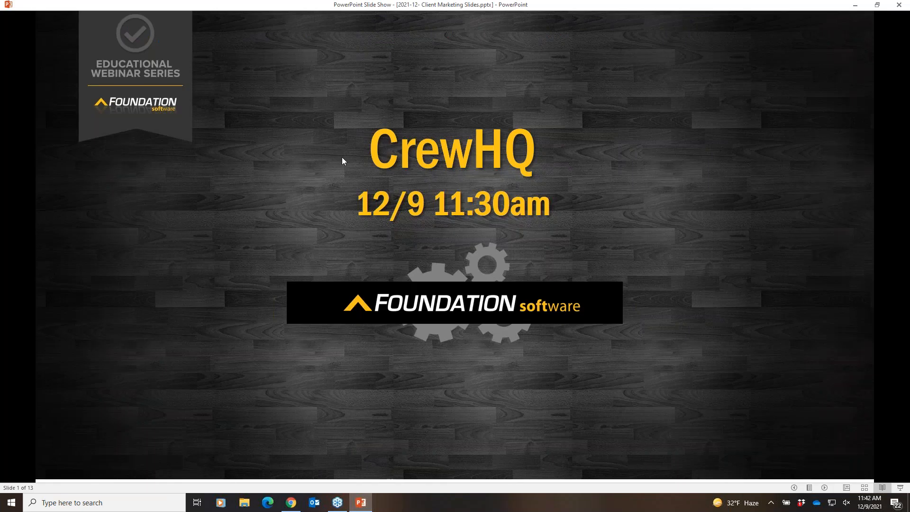
click(315, 155)
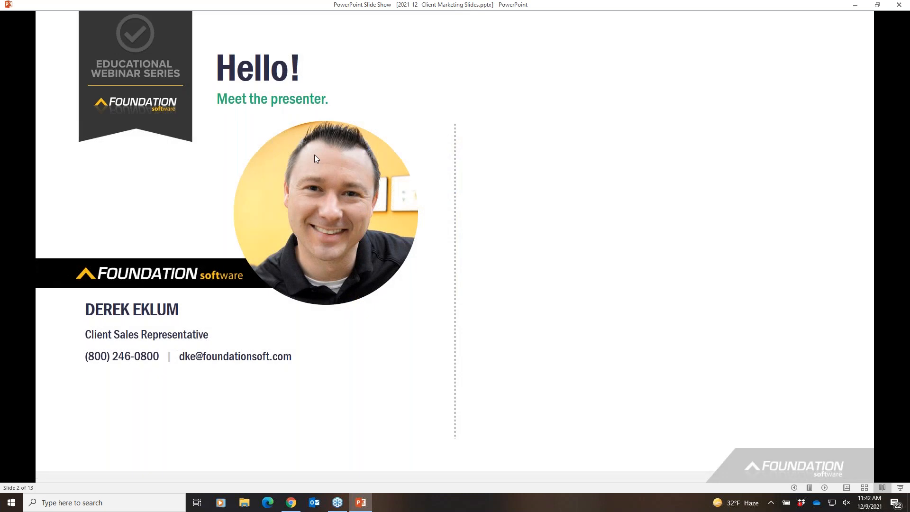
click(315, 154)
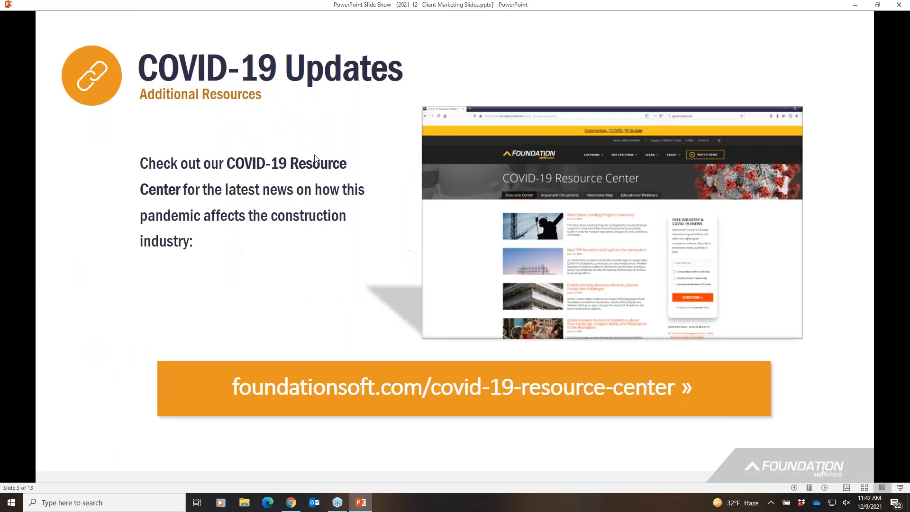
key(Left)
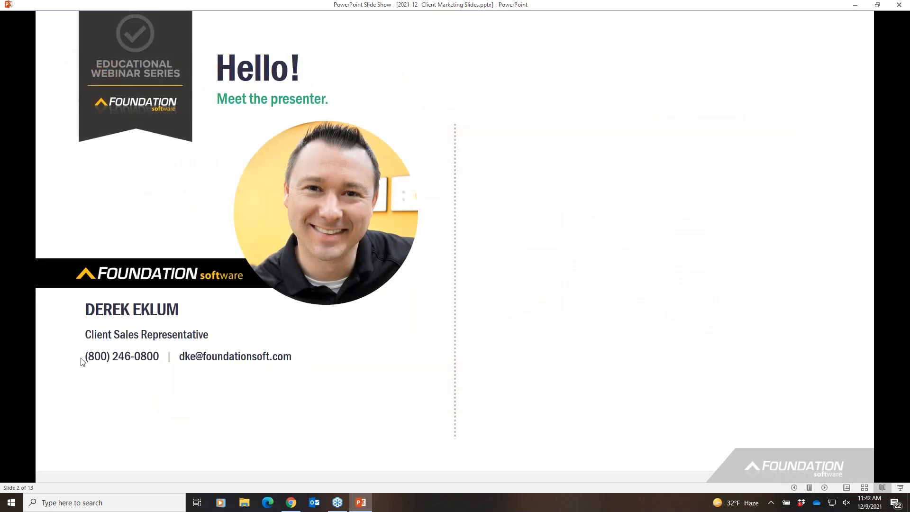
click(265, 366)
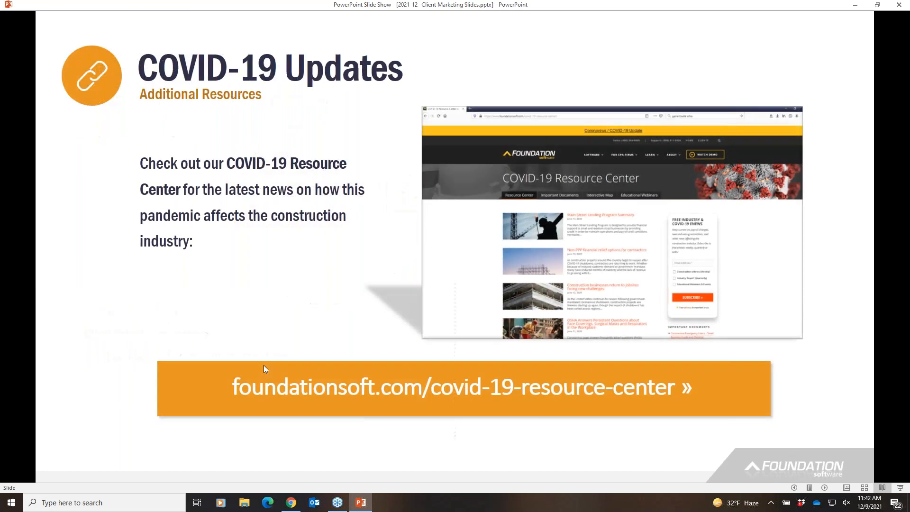
key(Left)
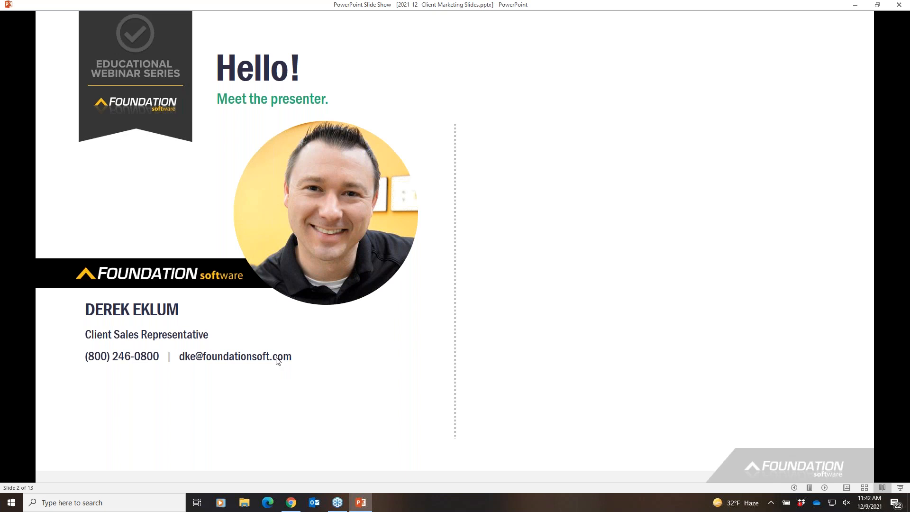
click(276, 357)
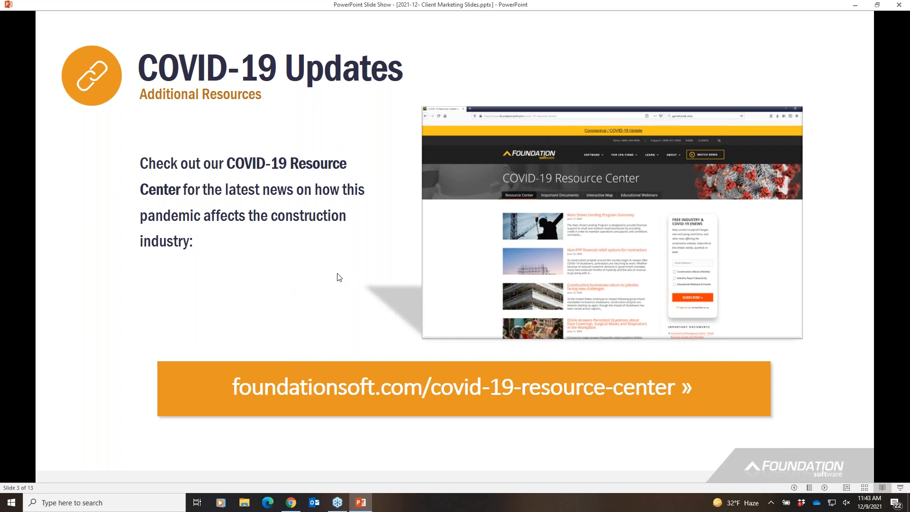
key(Right)
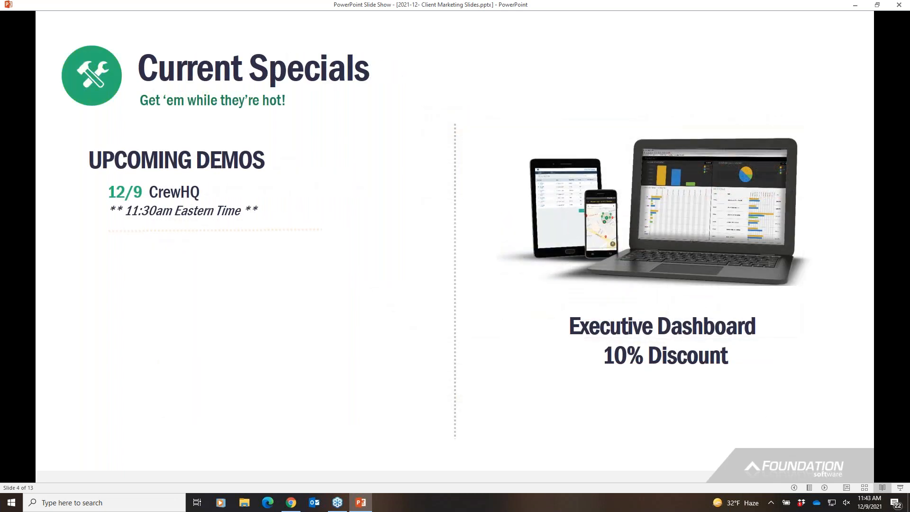